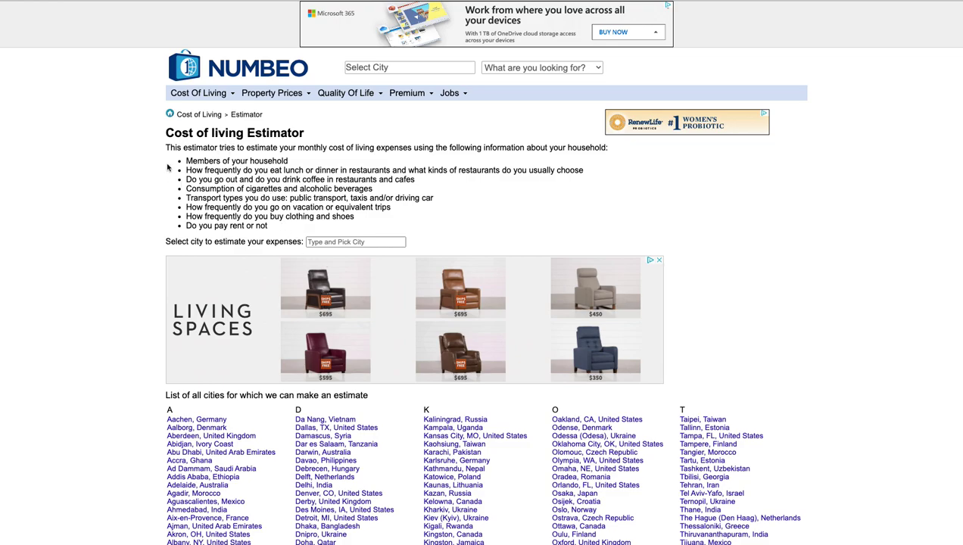
Open the cost of living estimate for San Francisco, CA, United States
left_click(356, 243)
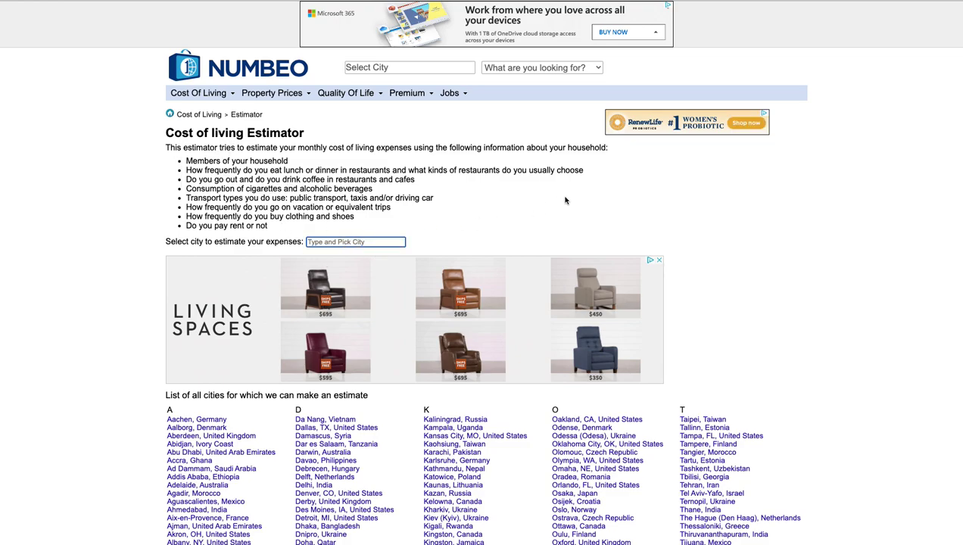
type("San Fran")
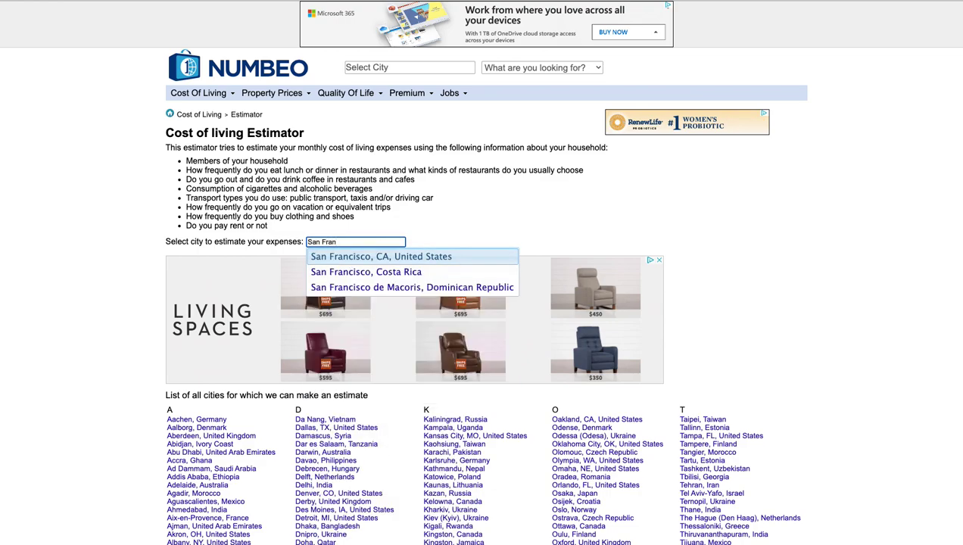
left_click(364, 258)
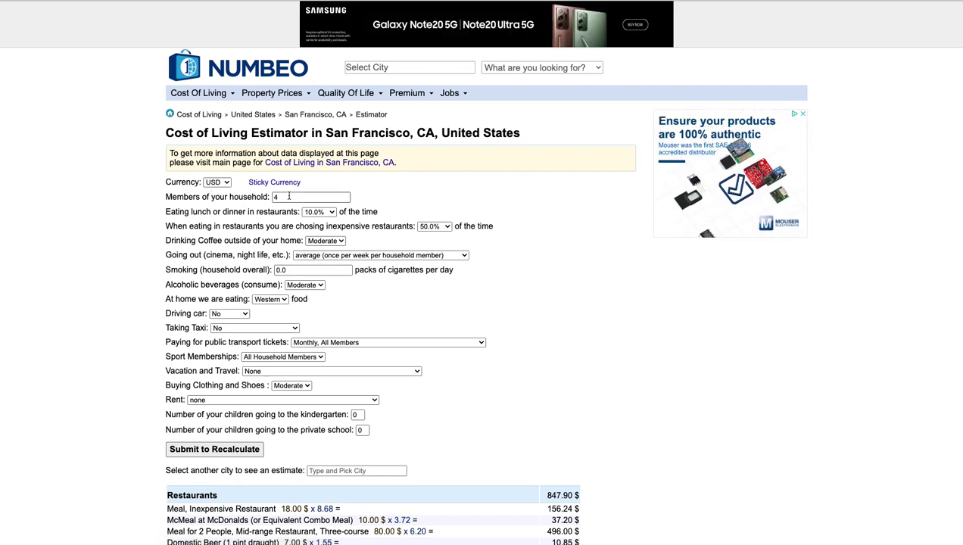
Set the household to 1 member and eating lunch or dinner in restaurants to 15.0% of the time
key("Tab")
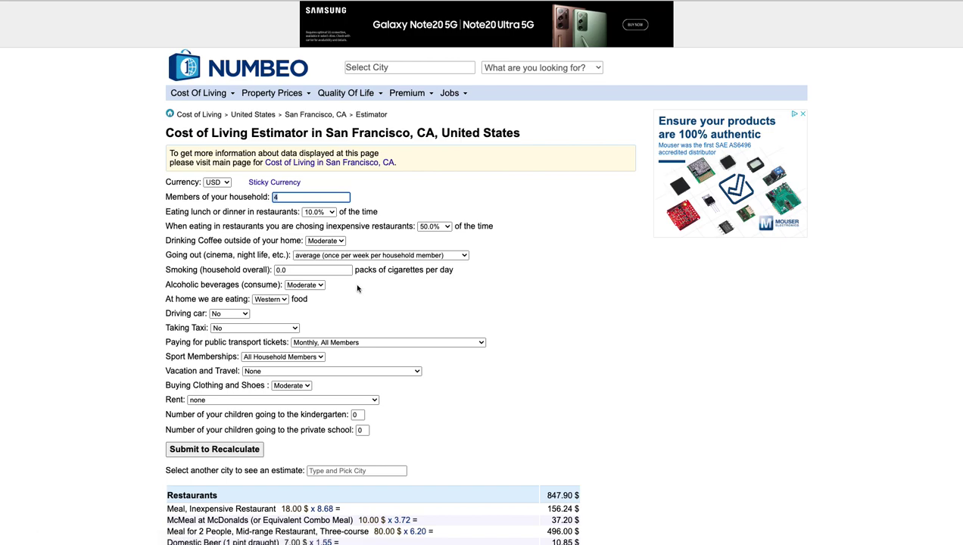
type("1")
left_click(331, 212)
left_click(327, 220)
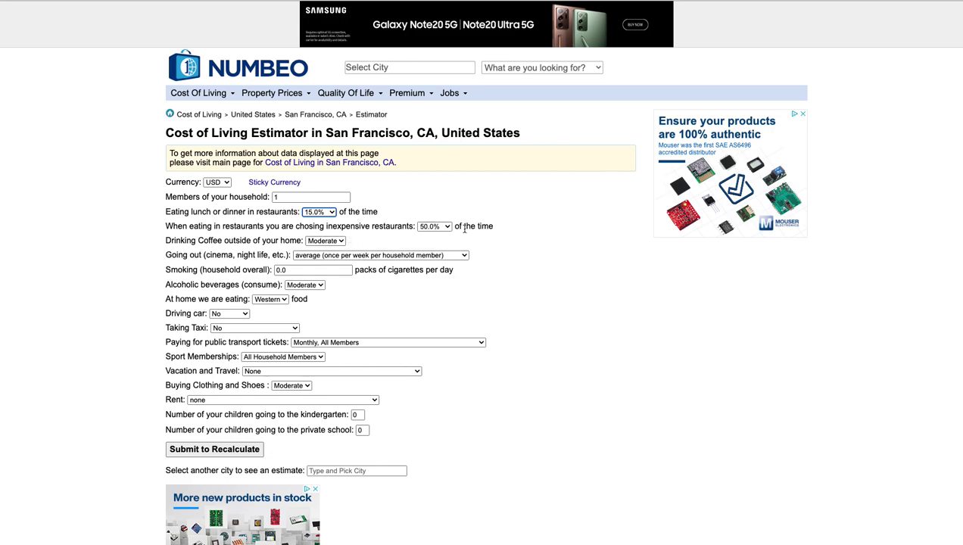
Choose inexpensive restaurants for 50.0% of the time and set drinking coffee outside the home to No
left_click_drag(371, 225, 331, 226)
left_click(331, 225)
left_click(447, 226)
left_click(422, 230)
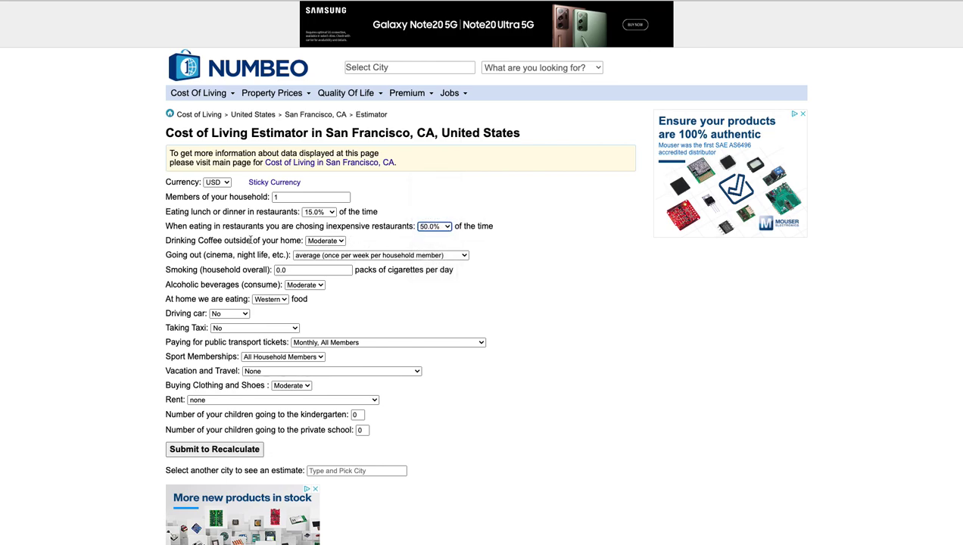
left_click(330, 242)
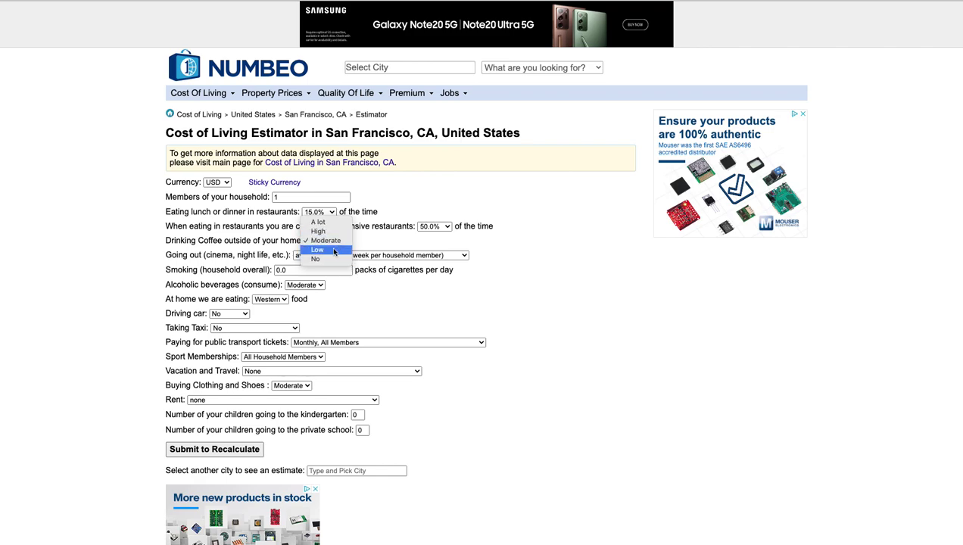
left_click(329, 260)
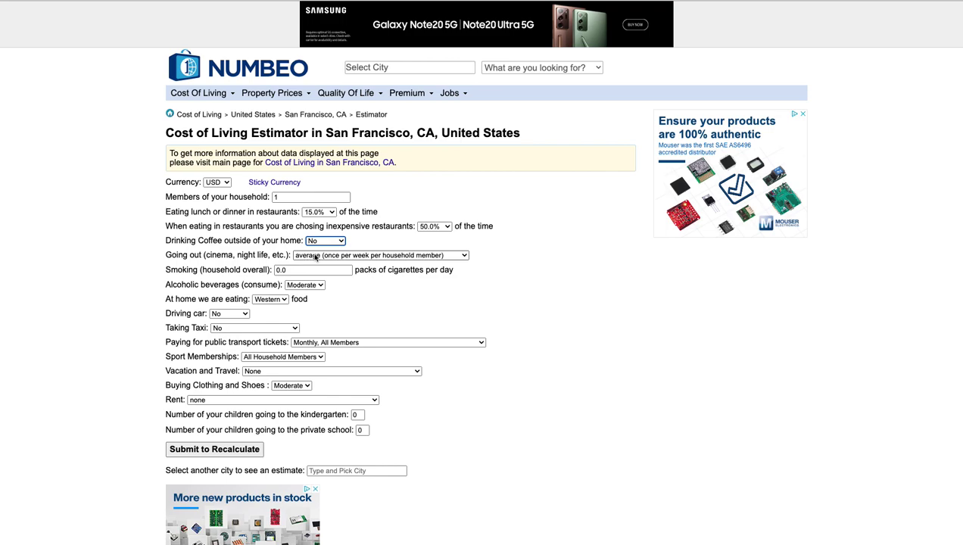
Set going out to very low (twice per month per household member) and food eaten at home to Western
left_click(316, 257)
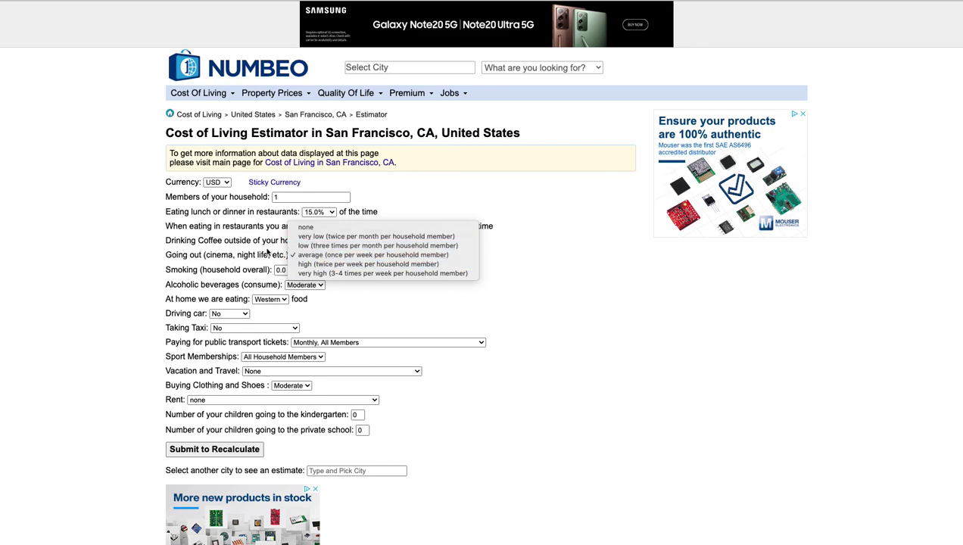
left_click(377, 237)
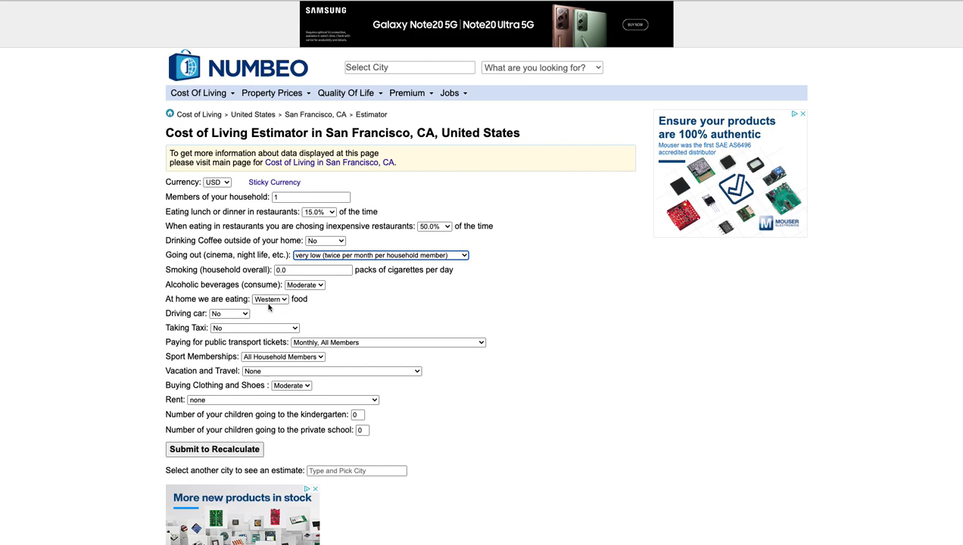
left_click(274, 303)
left_click(356, 302)
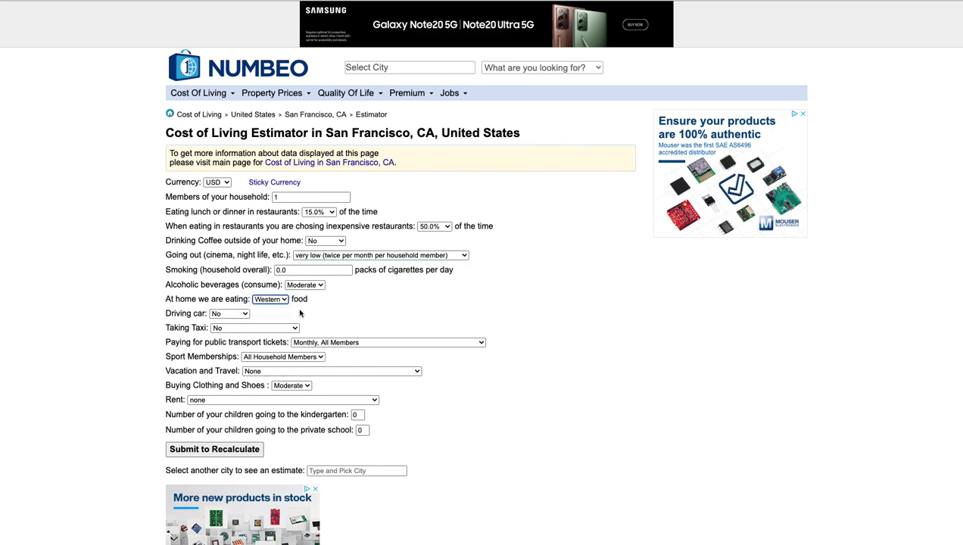
Set driving a car to Moderate and taking taxis to No
left_click(225, 314)
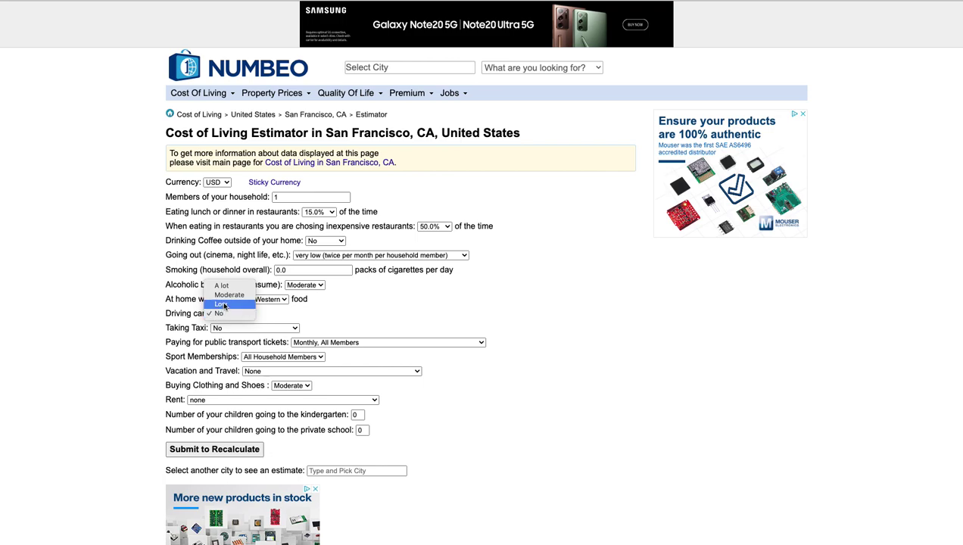
left_click(229, 295)
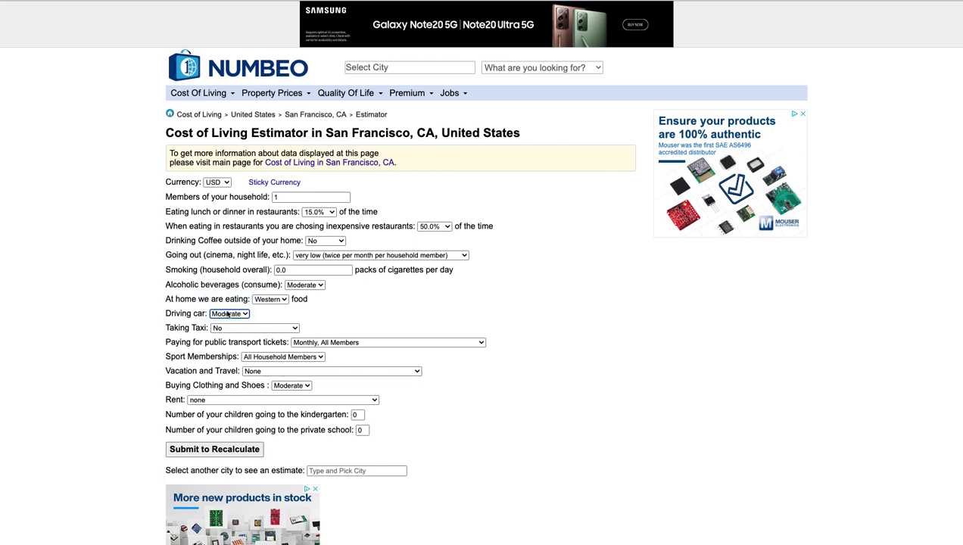
left_click(228, 313)
left_click(242, 316)
left_click(277, 328)
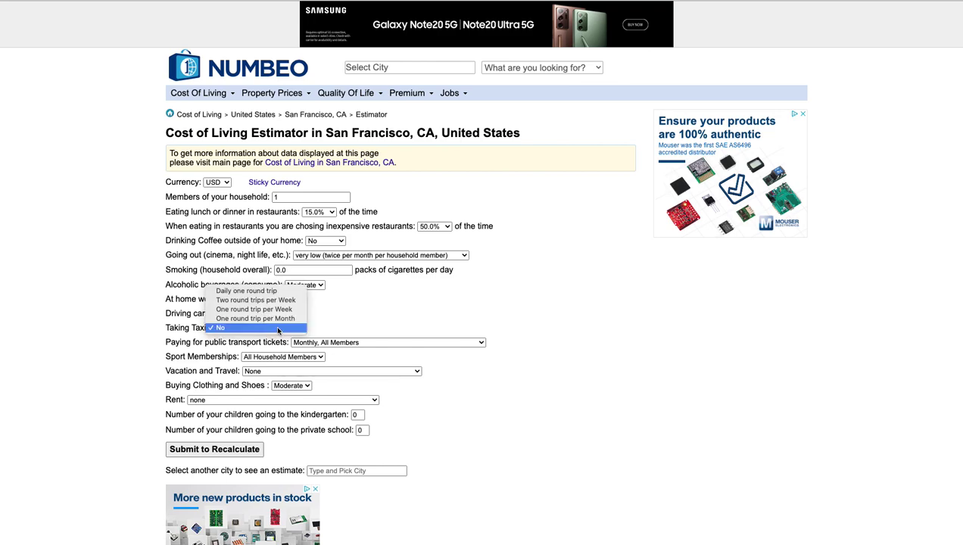
left_click(278, 329)
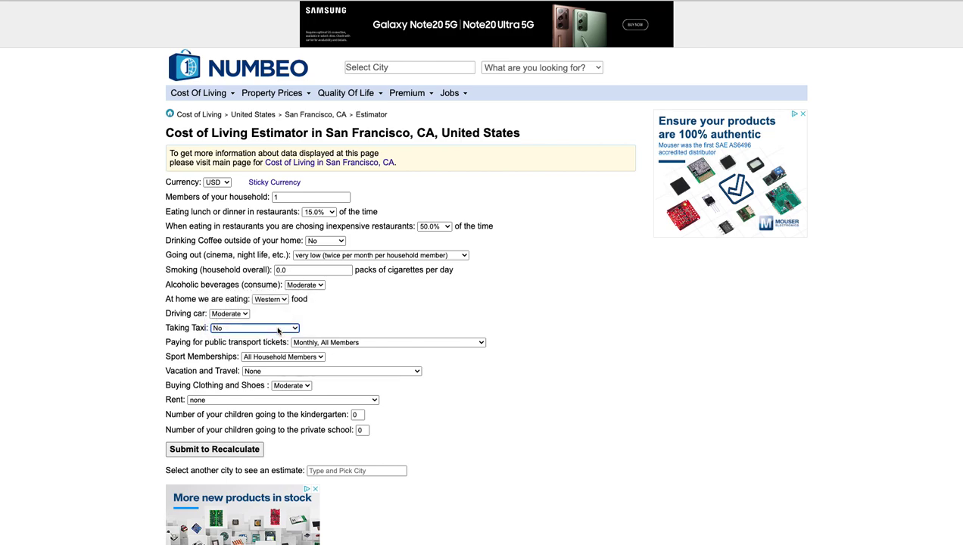
Set public transport tickets to None and sport memberships to 1 Household Member
left_click(324, 343)
left_click(316, 416)
left_click(284, 356)
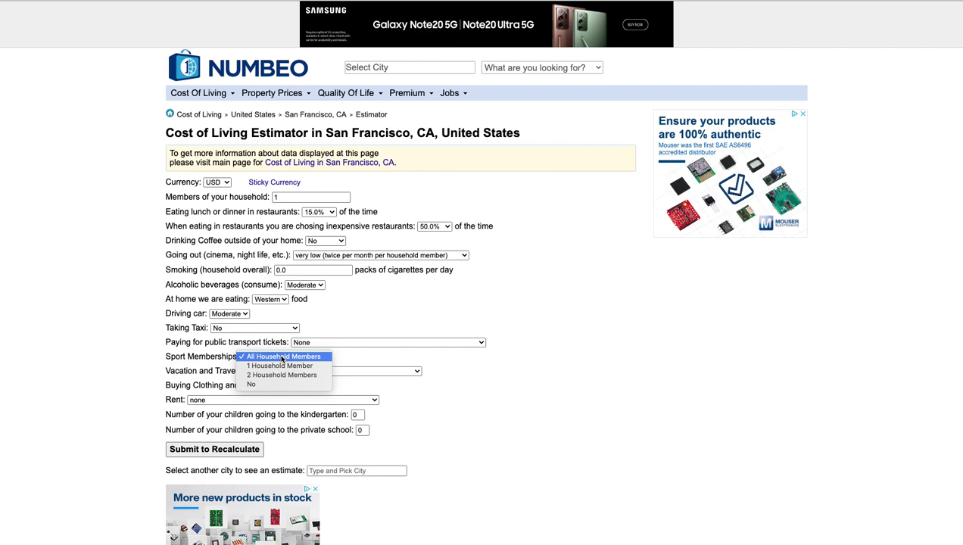
left_click(286, 367)
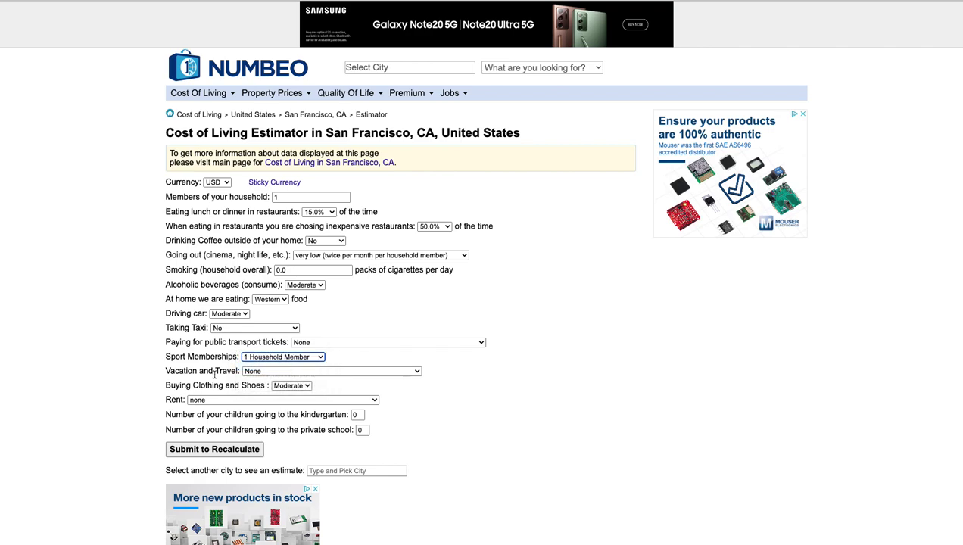
Set vacation and travel to twice per year (one week each), relatively inexpensive, and buying clothing and shoes to Low
left_click(256, 372)
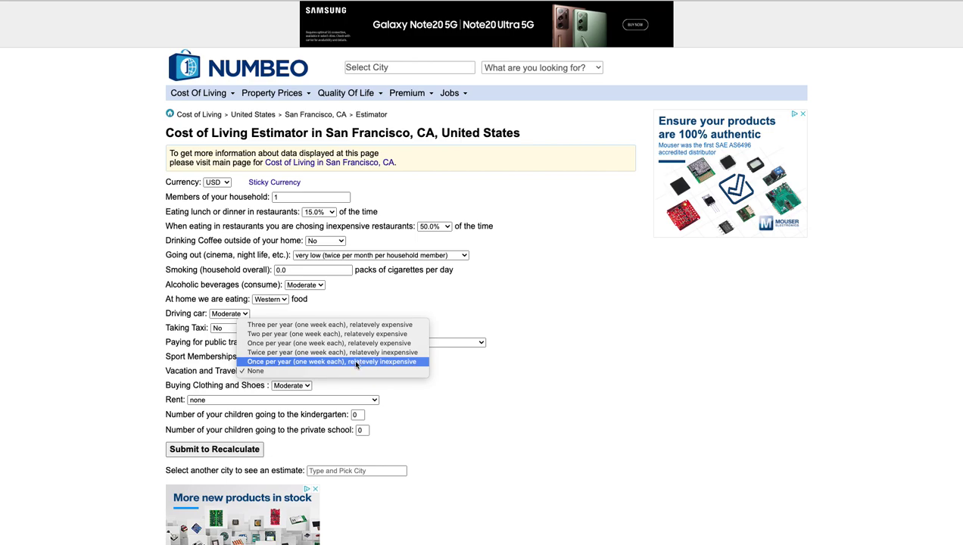
left_click(357, 353)
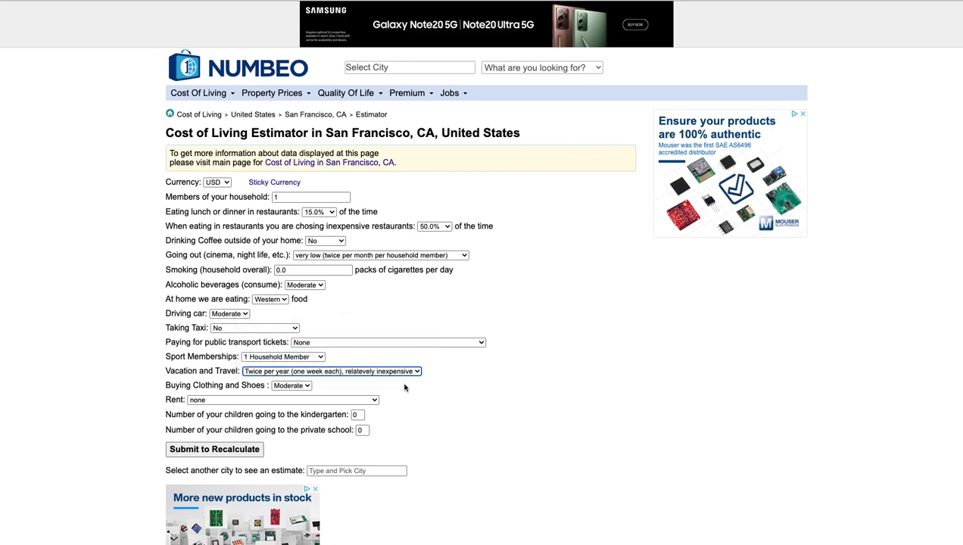
scroll(404, 388, "down", 3)
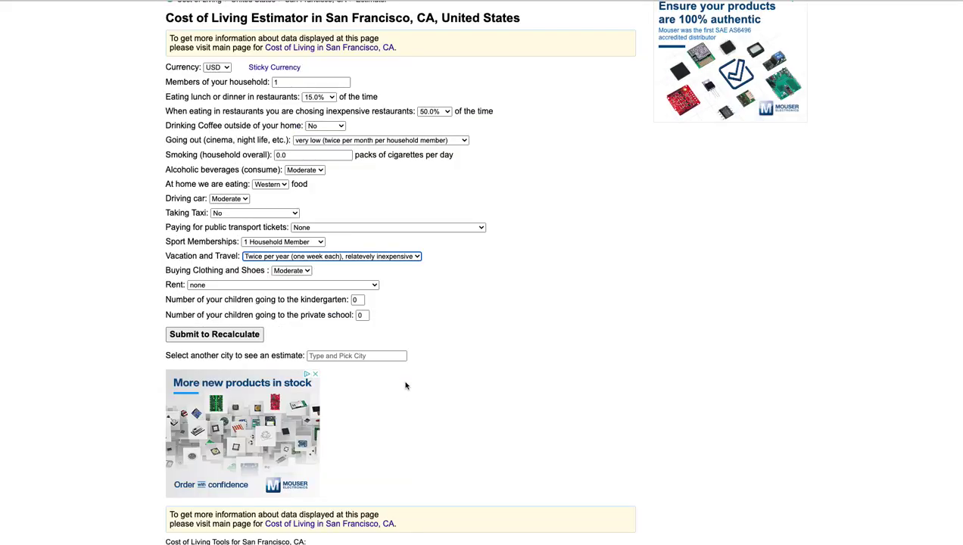
left_click(294, 274)
left_click(260, 283)
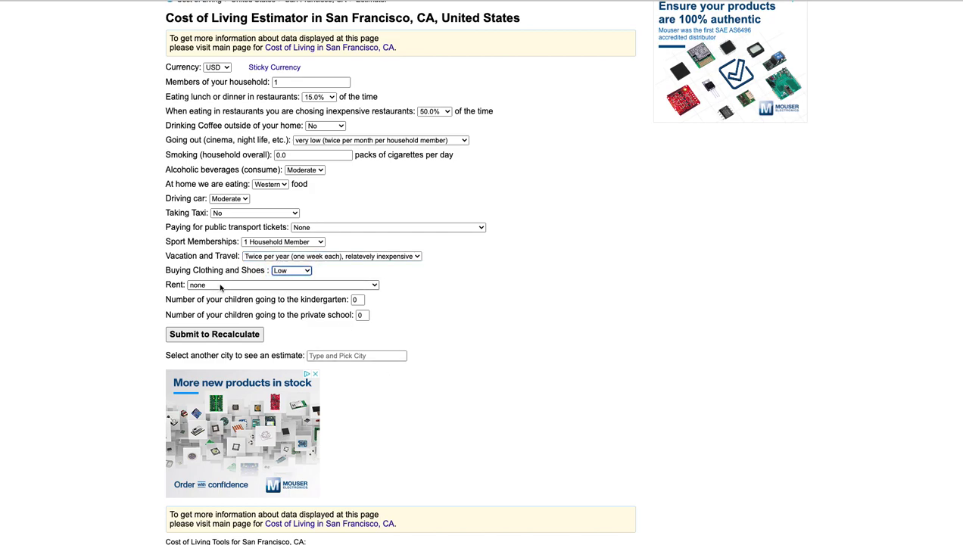
Set the rent option to Mortgage for 1 bedroom apartment (approximate) and recalculate the estimate
left_click(221, 286)
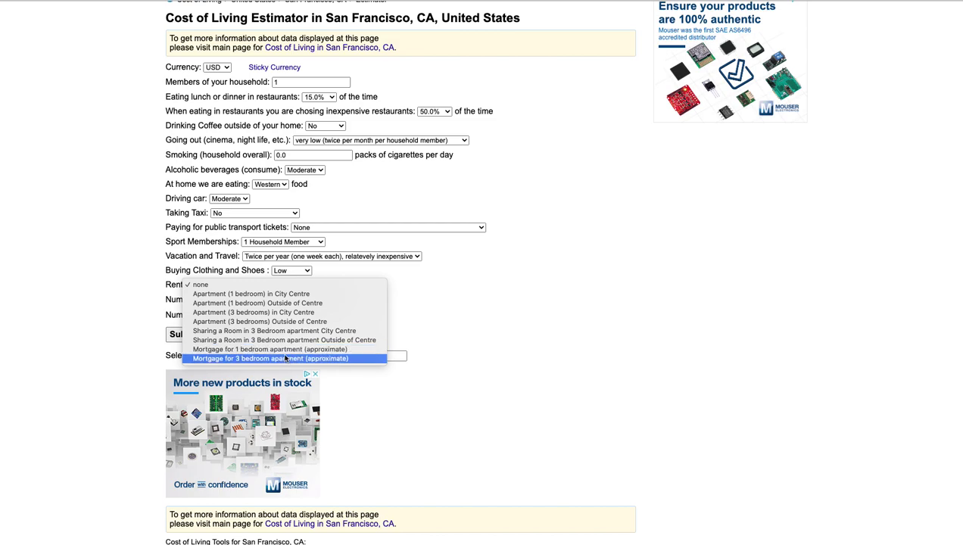
left_click(285, 352)
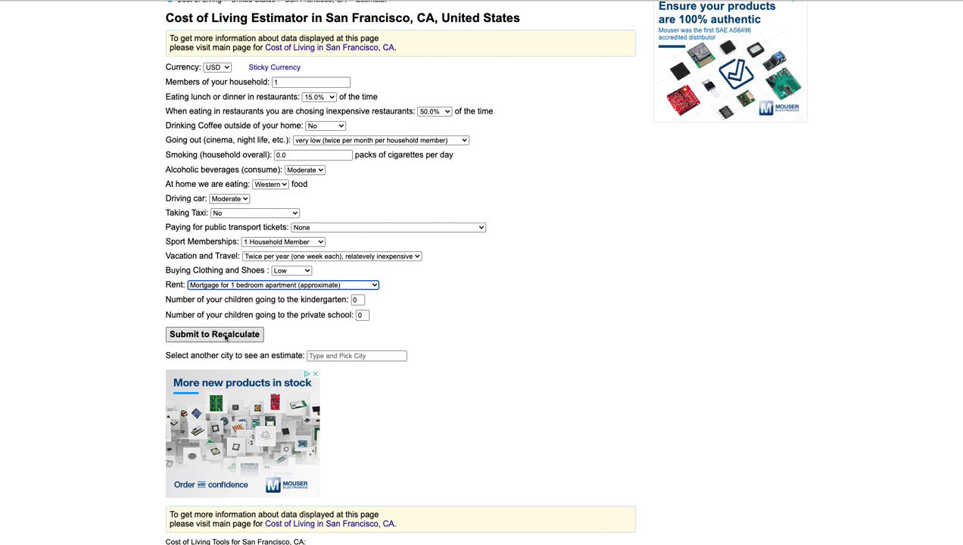
left_click(225, 335)
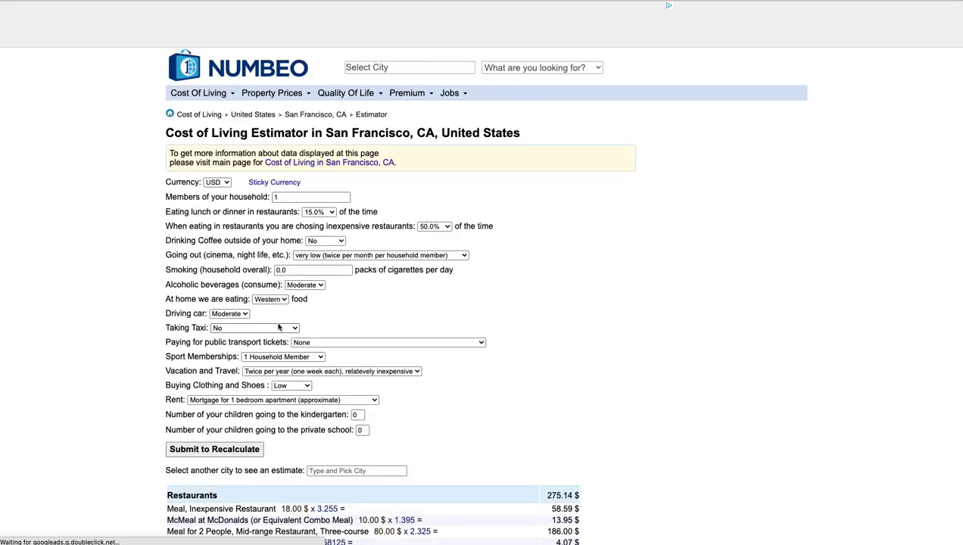
Examine the Restaurants and Going out costs in the recalculated expense breakdown
scroll(634, 322, "down", 5)
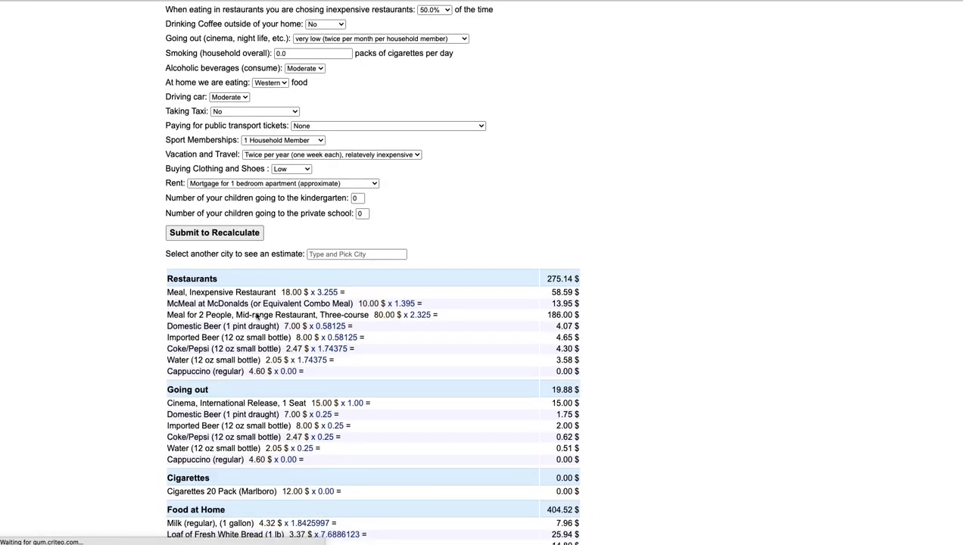
scroll(257, 316, "down", 2)
scroll(522, 303, "down", 2)
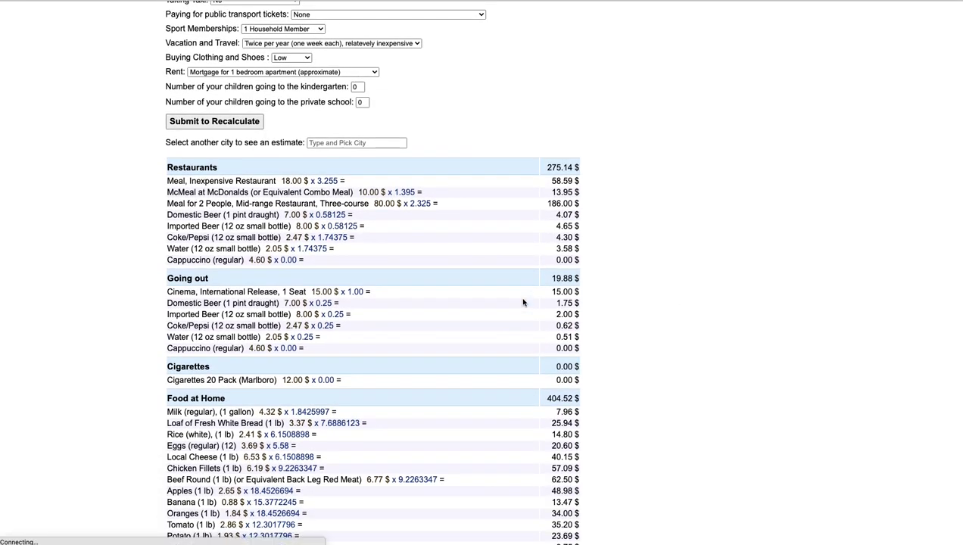
left_click_drag(548, 164, 596, 174)
left_click(561, 167)
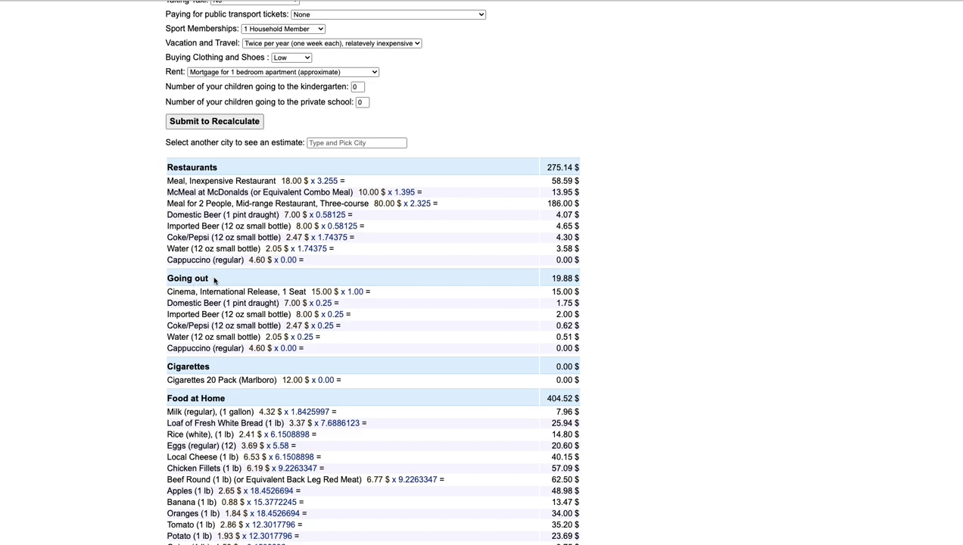
scroll(214, 280, "down", 1)
scroll(214, 351, "down", 1)
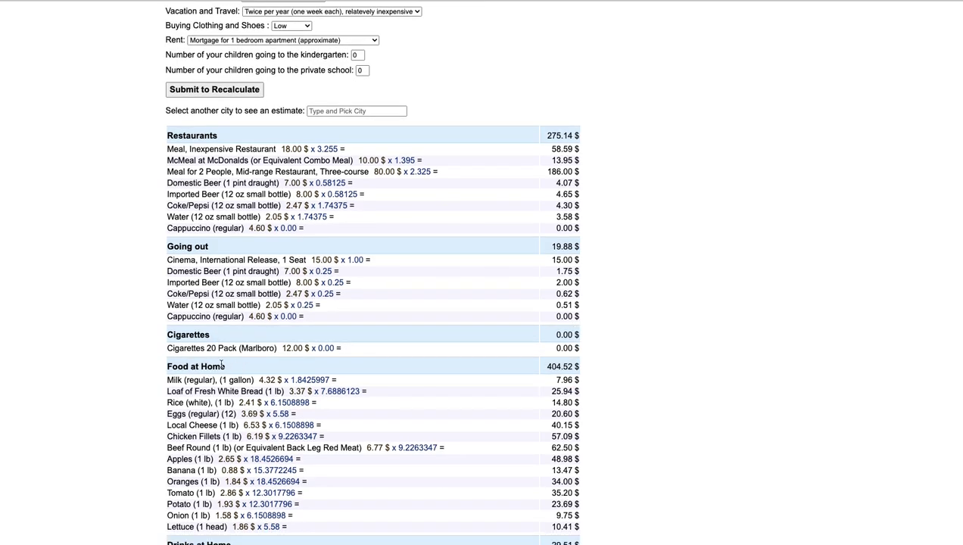
Review the remaining expense categories from Food at Home through Rent and Other Goods, down to the overall monthly spending estimate
scroll(221, 363, "down", 4)
scroll(224, 369, "down", 4)
scroll(235, 401, "down", 4)
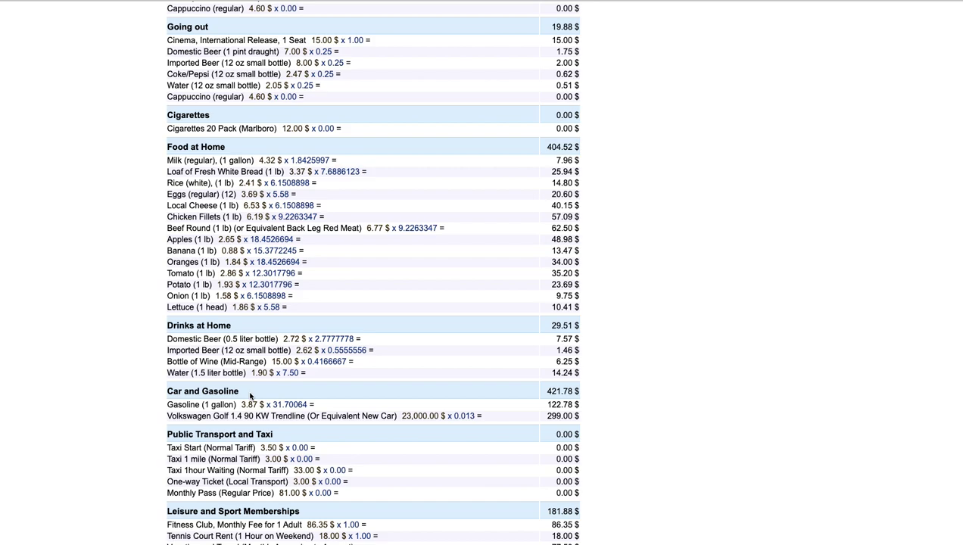
scroll(277, 433, "down", 1)
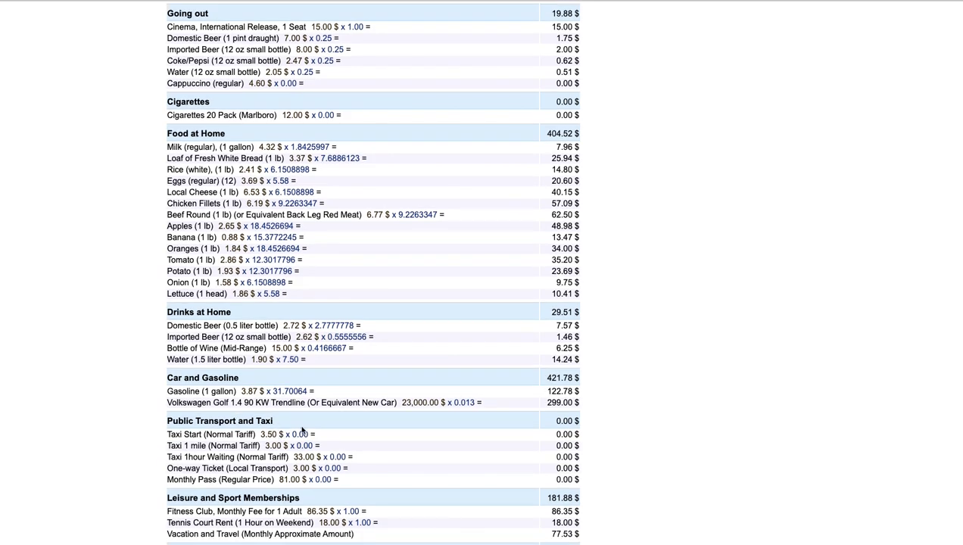
scroll(302, 430, "down", 1)
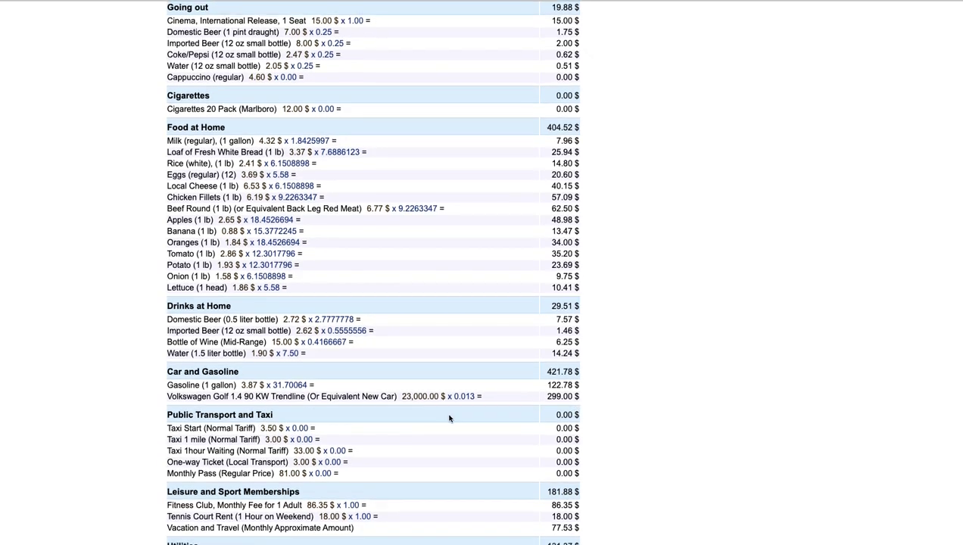
scroll(450, 419, "down", 5)
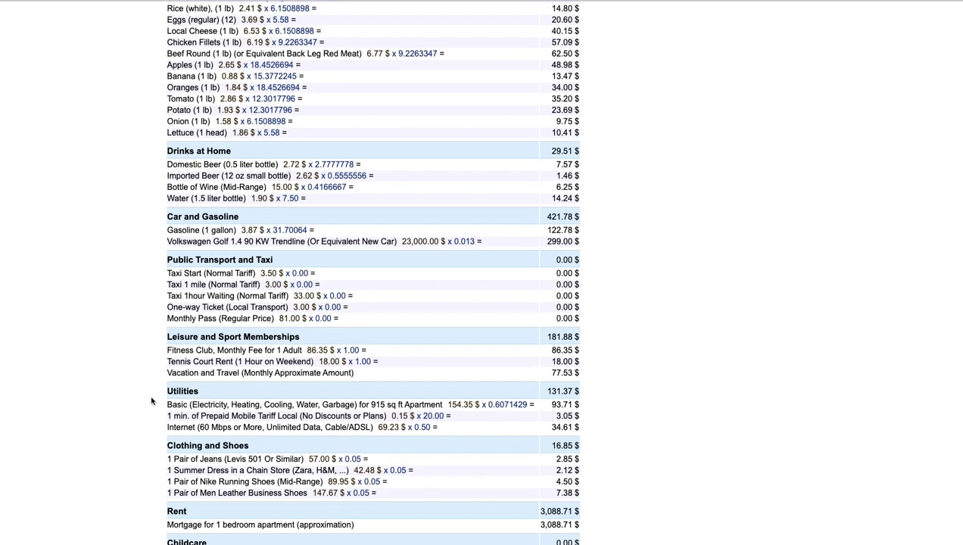
scroll(161, 397, "down", 1)
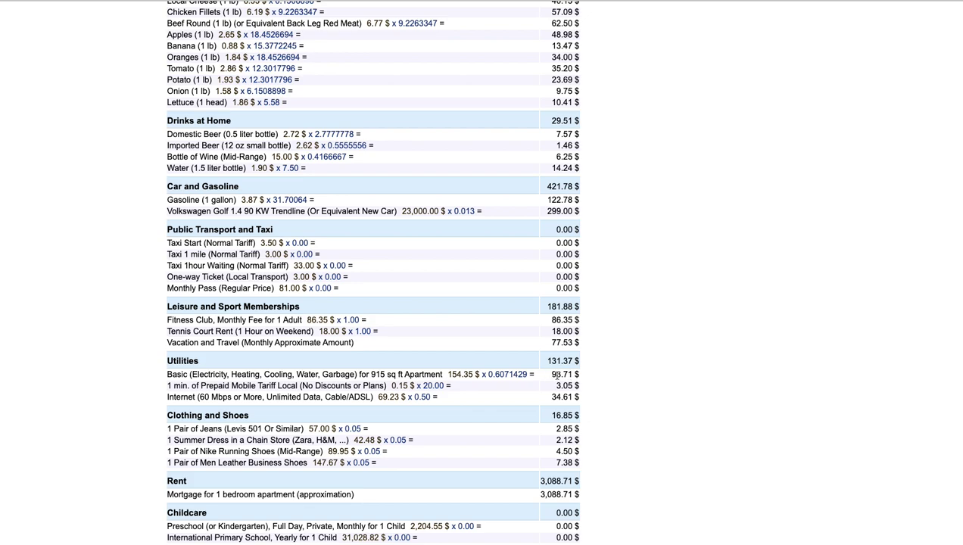
scroll(381, 372, "down", 3)
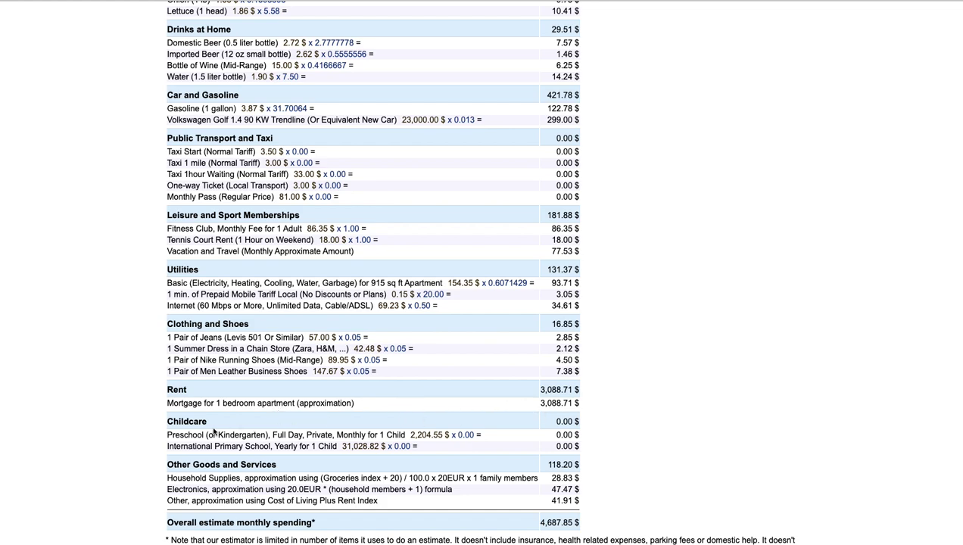
scroll(353, 454, "down", 1)
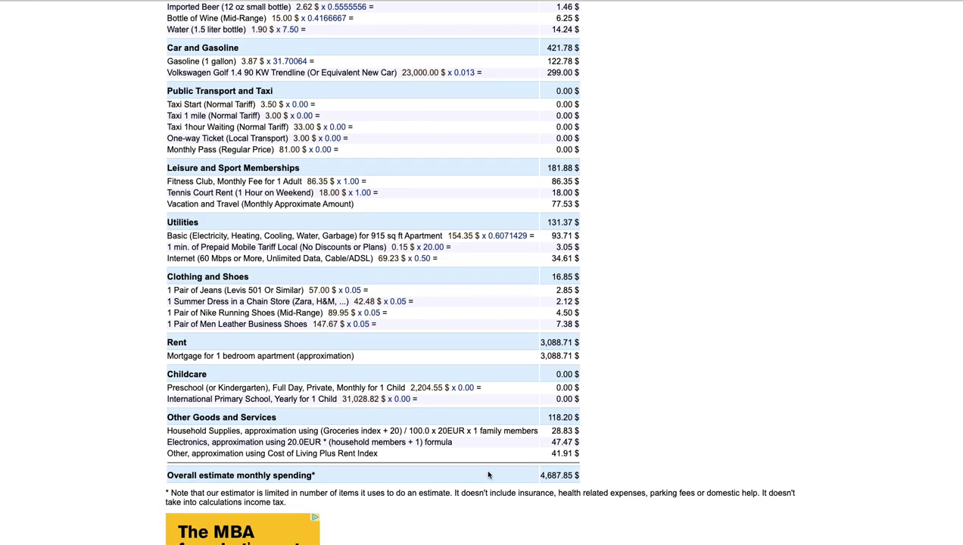
Set eating lunch or dinner in restaurants to 100.0% of the time, recalculate the estimate and dismiss the sign-up dialog
left_click_drag(544, 476, 589, 477)
scroll(547, 448, "up", 15)
scroll(547, 448, "up", 3)
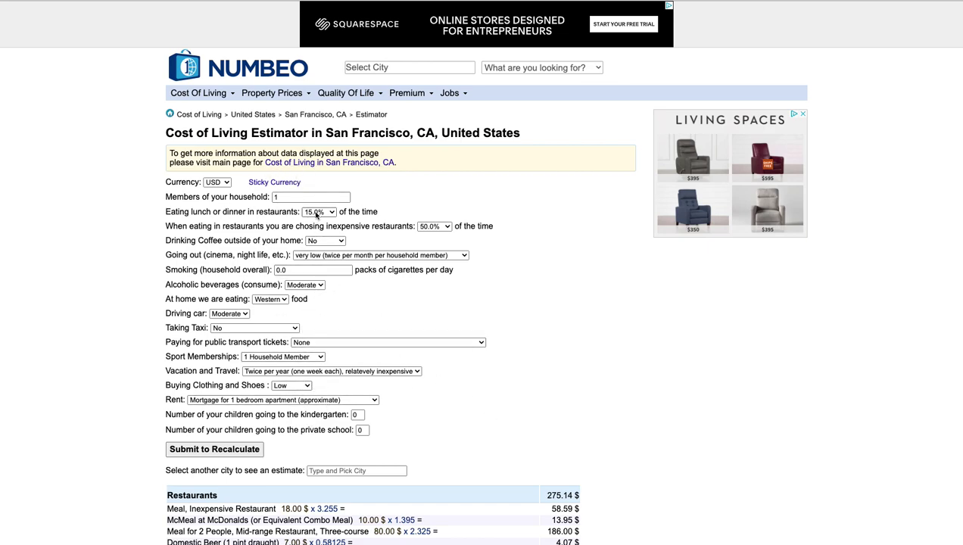
left_click(317, 212)
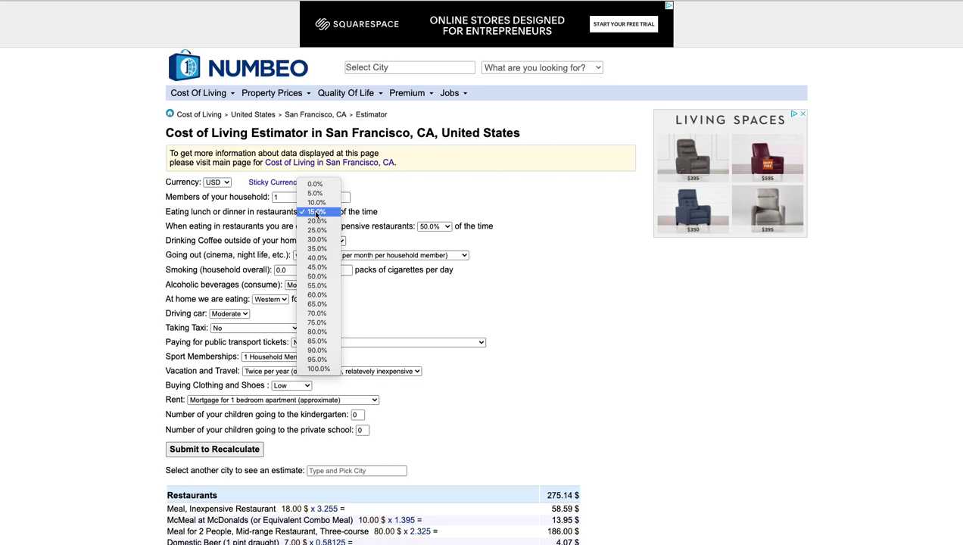
left_click(318, 369)
left_click(254, 450)
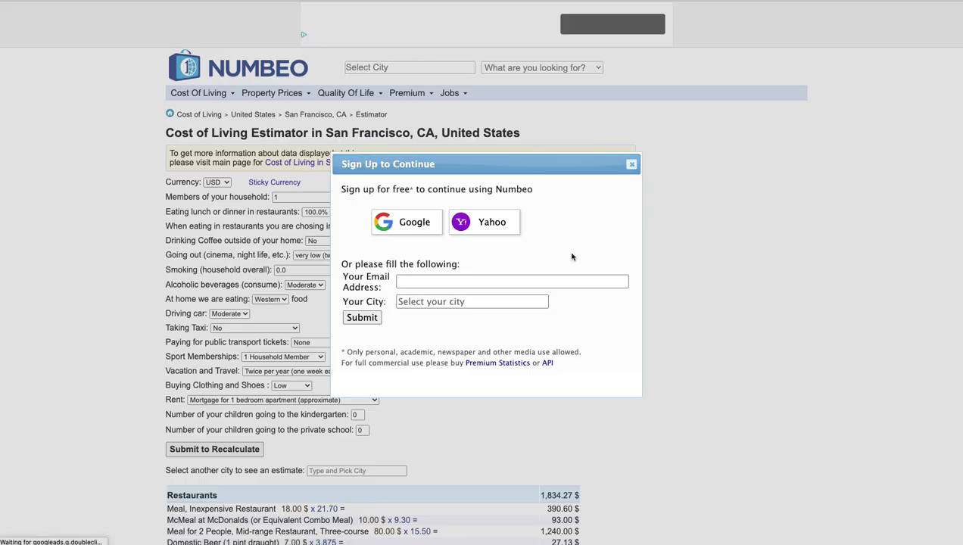
left_click(632, 163)
Check the recalculated overall monthly spending estimate and the Restaurants category total
scroll(443, 343, "down", 10)
scroll(443, 342, "down", 5)
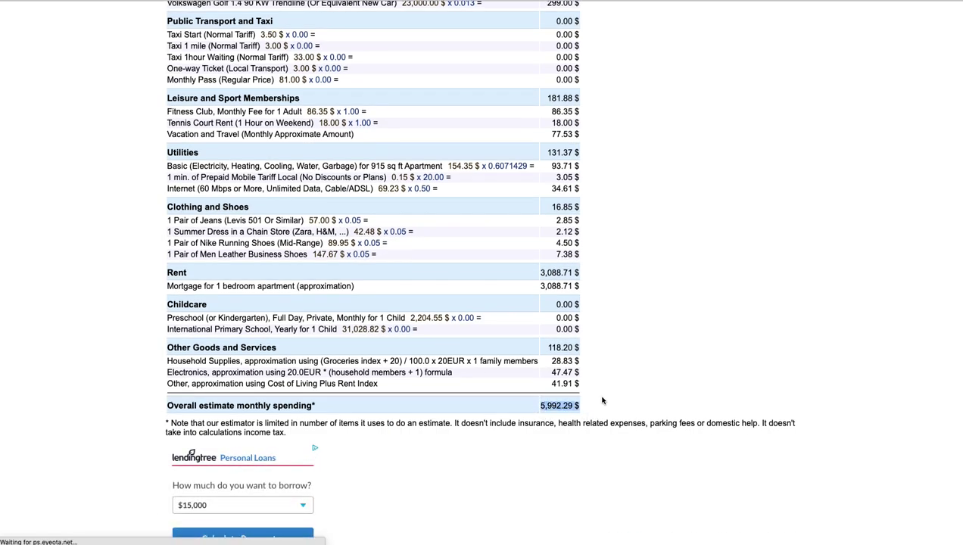
scroll(614, 388, "up", 5)
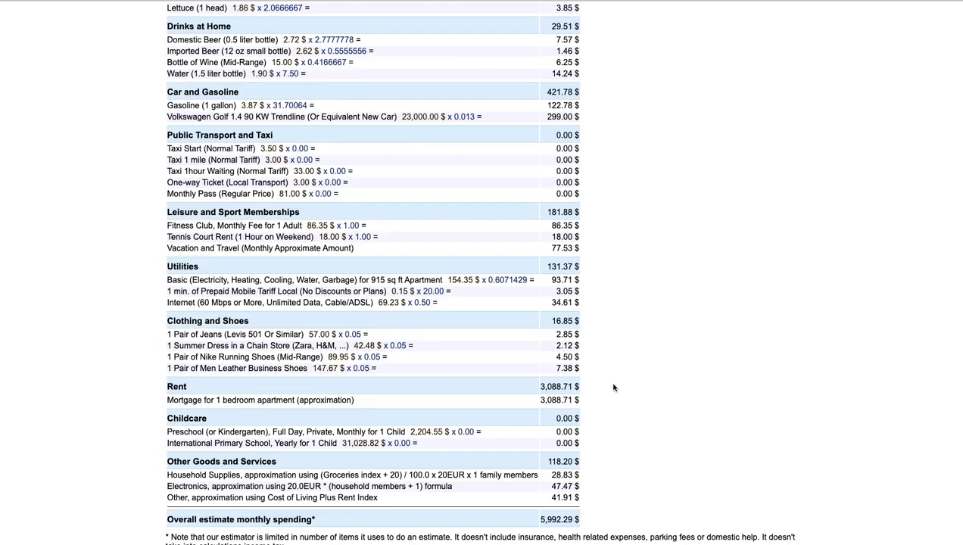
scroll(614, 388, "up", 5)
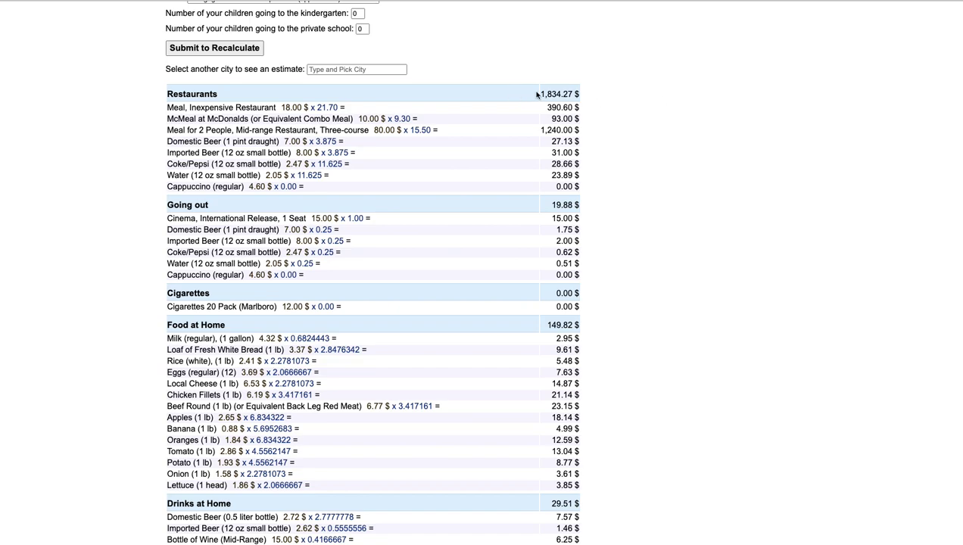
left_click_drag(539, 94, 576, 103)
left_click(667, 172)
Review the estimator settings and the full expense breakdown again, from Restaurants down to the overall monthly spending
scroll(659, 182, "up", 3)
scroll(469, 182, "up", 1)
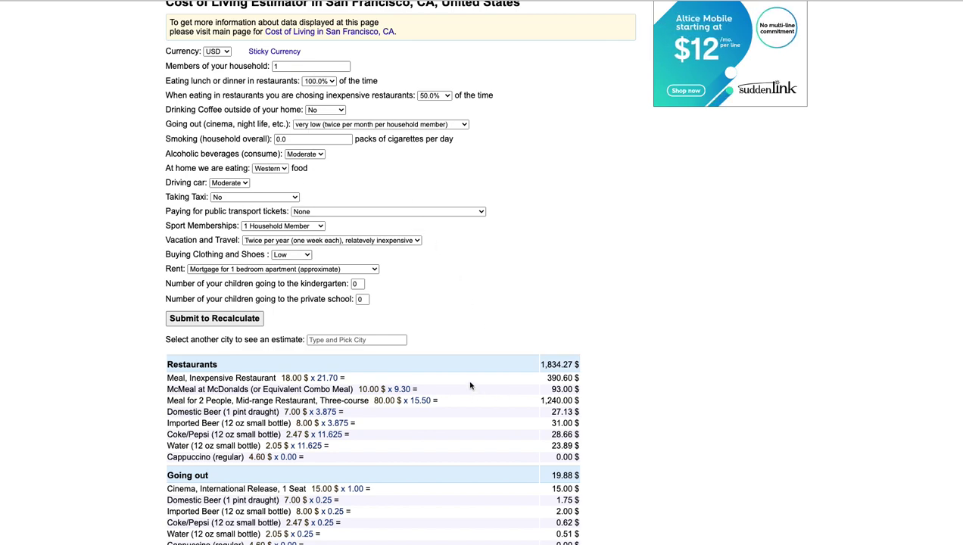
scroll(475, 391, "down", 1)
scroll(475, 391, "down", 8)
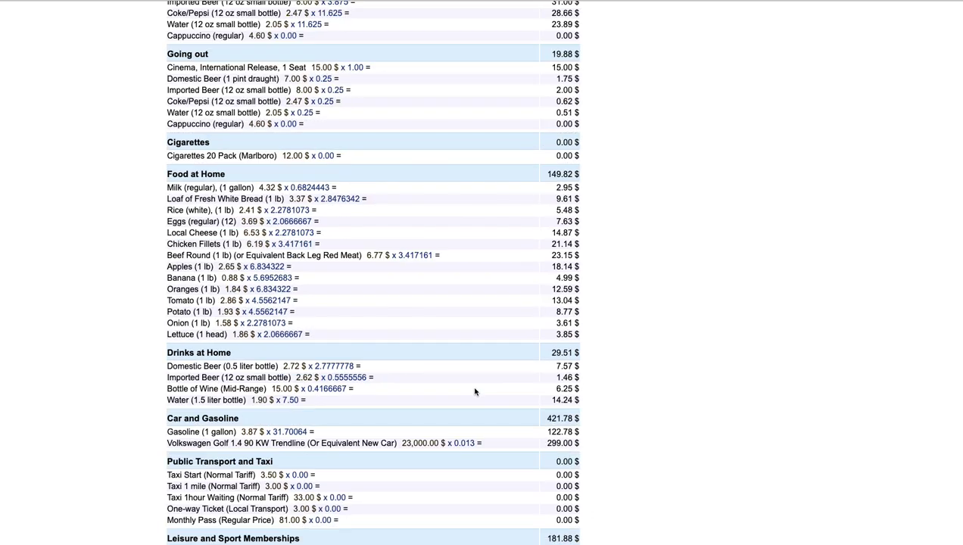
scroll(474, 334, "down", 3)
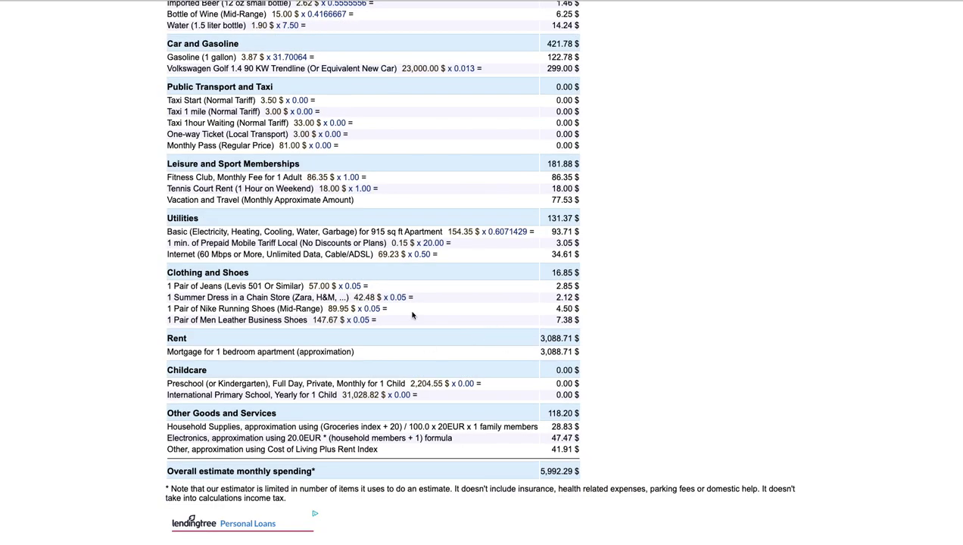